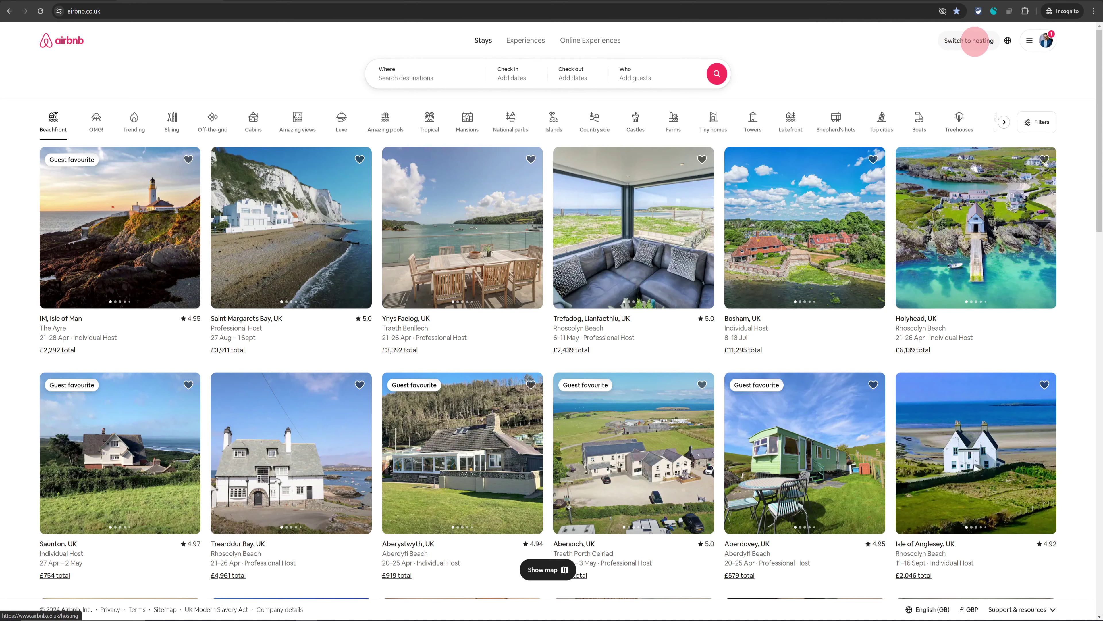
Step: Open the Exquisite Marylebone Flat hosting calendar and show its pricing settings (£356 base, 5% weekly discount)
click(975, 41)
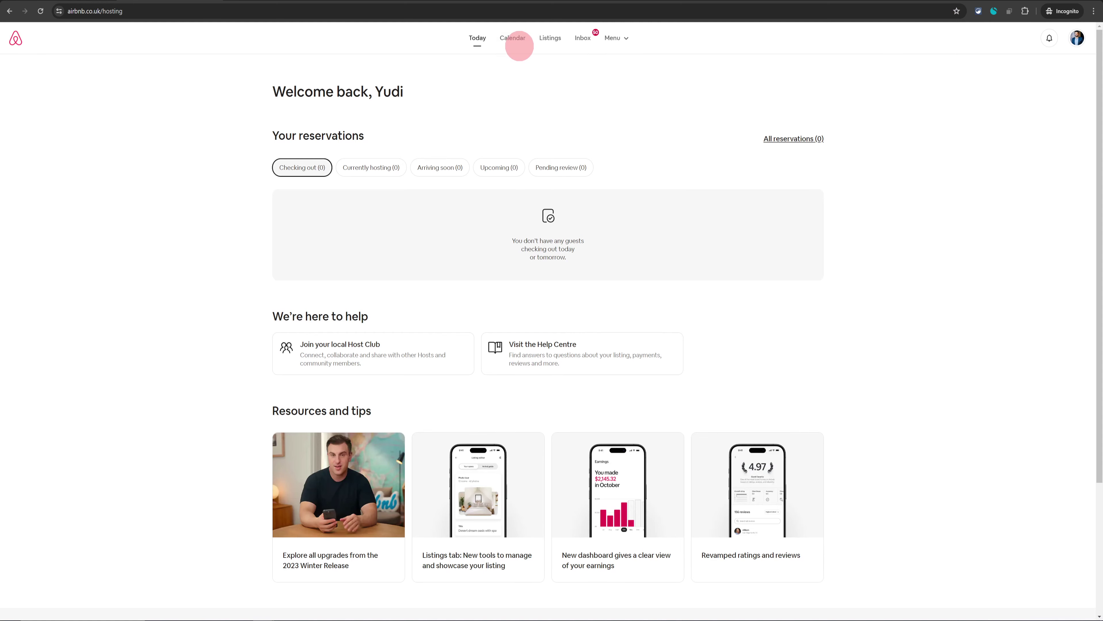
click(518, 40)
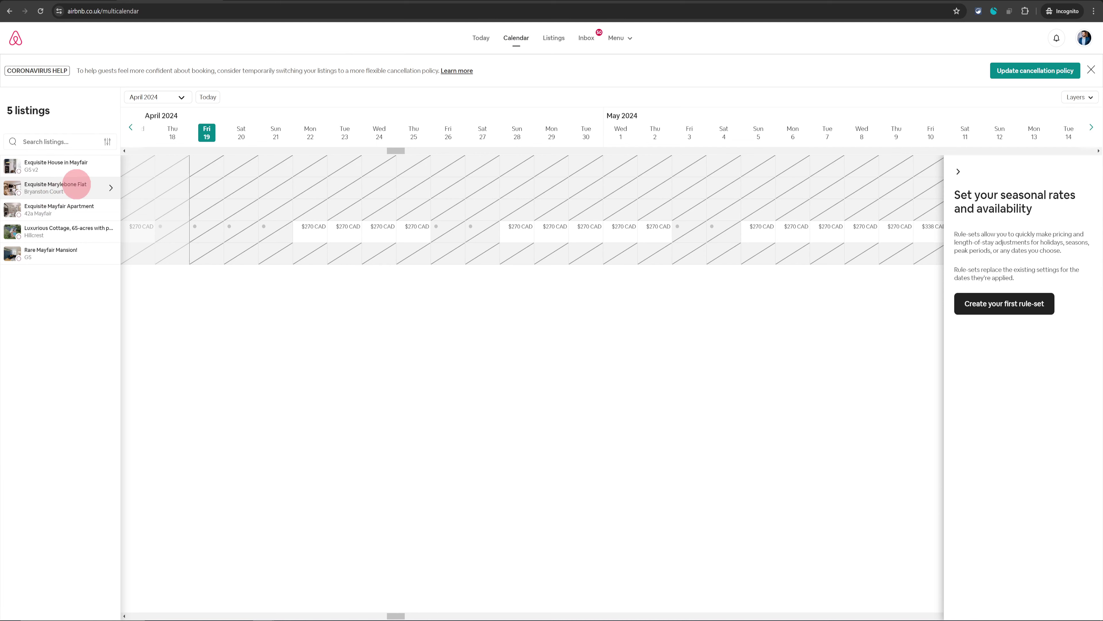
click(69, 184)
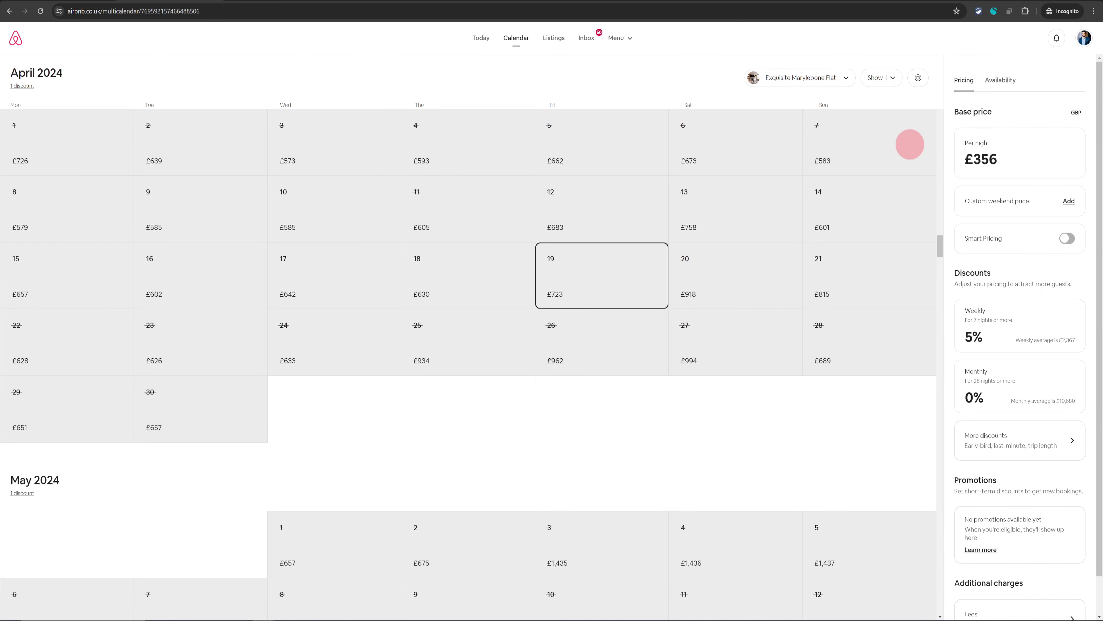
click(968, 80)
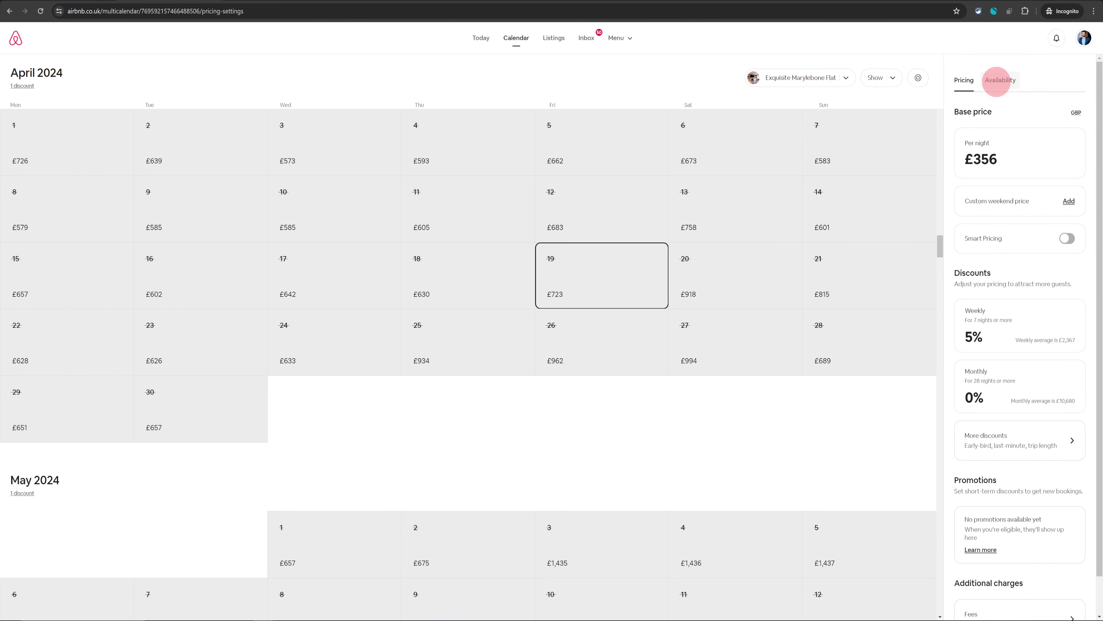
Step: Copy the listing's calendar link under Availability > Connect to another website, then switch to Google Calendar
click(997, 82)
scroll(1047, 291, down, 2)
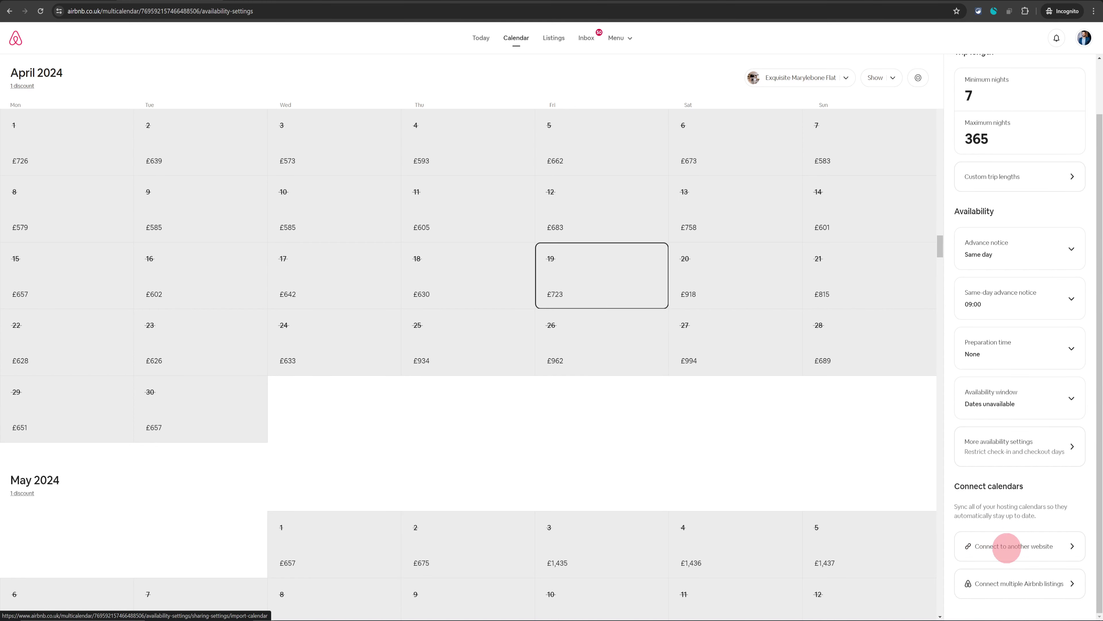
click(1007, 547)
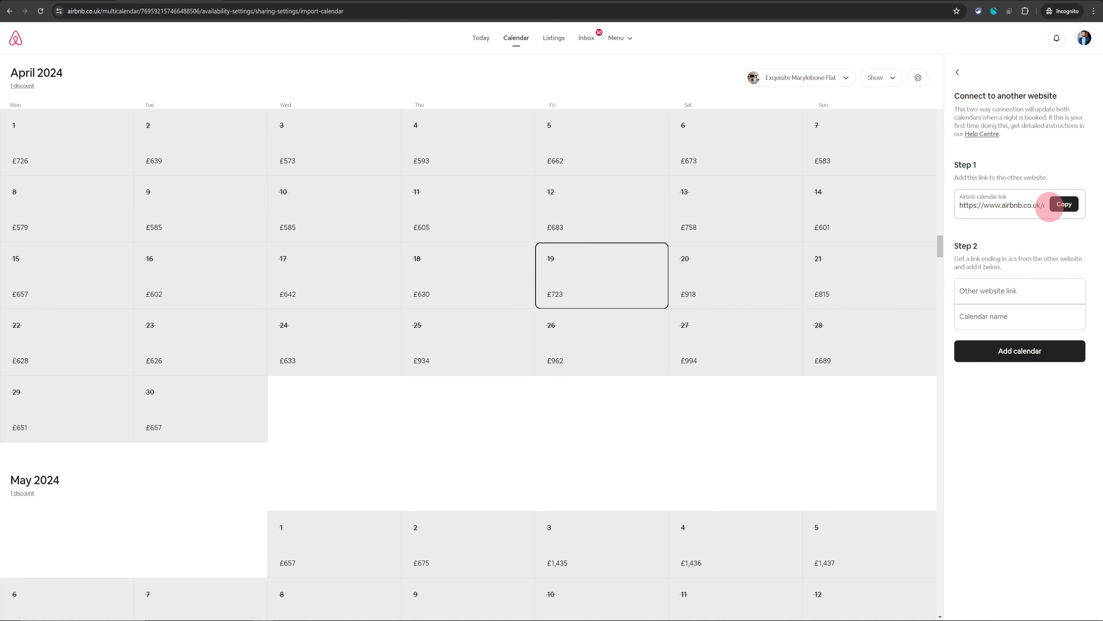
click(1065, 205)
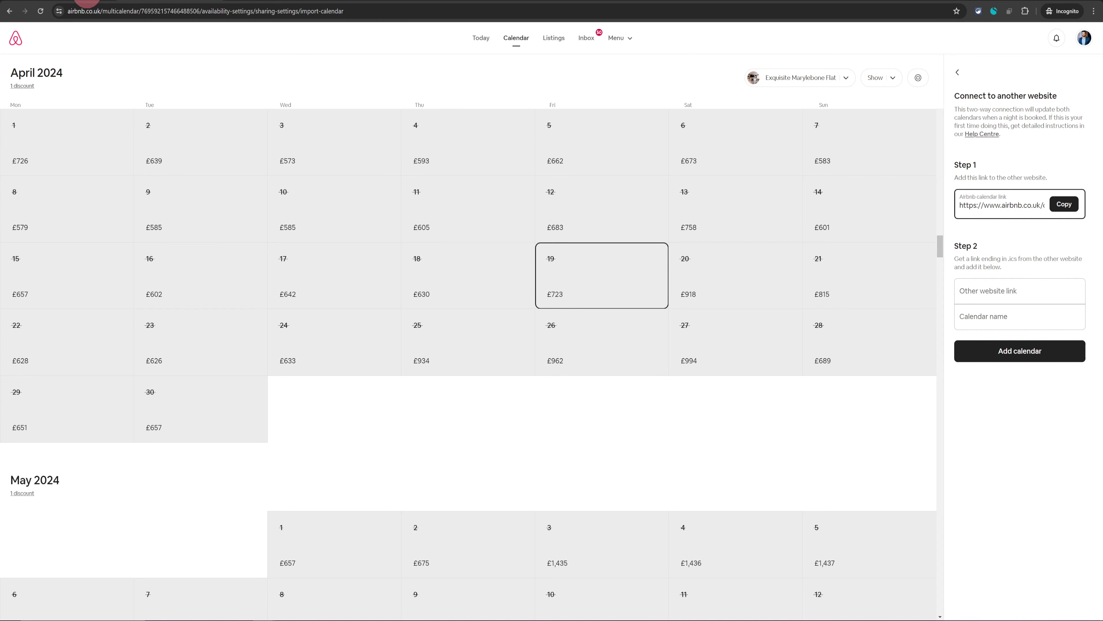
click(87, 2)
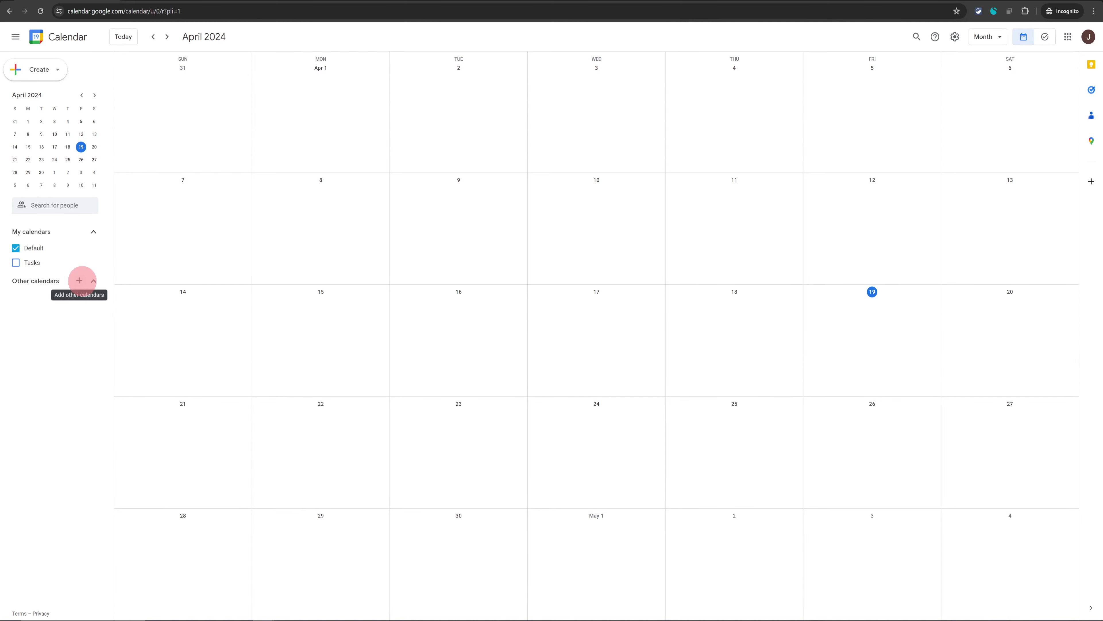
Step: Add the pasted Airbnb link as a From URL calendar, made publicly accessible
click(79, 281)
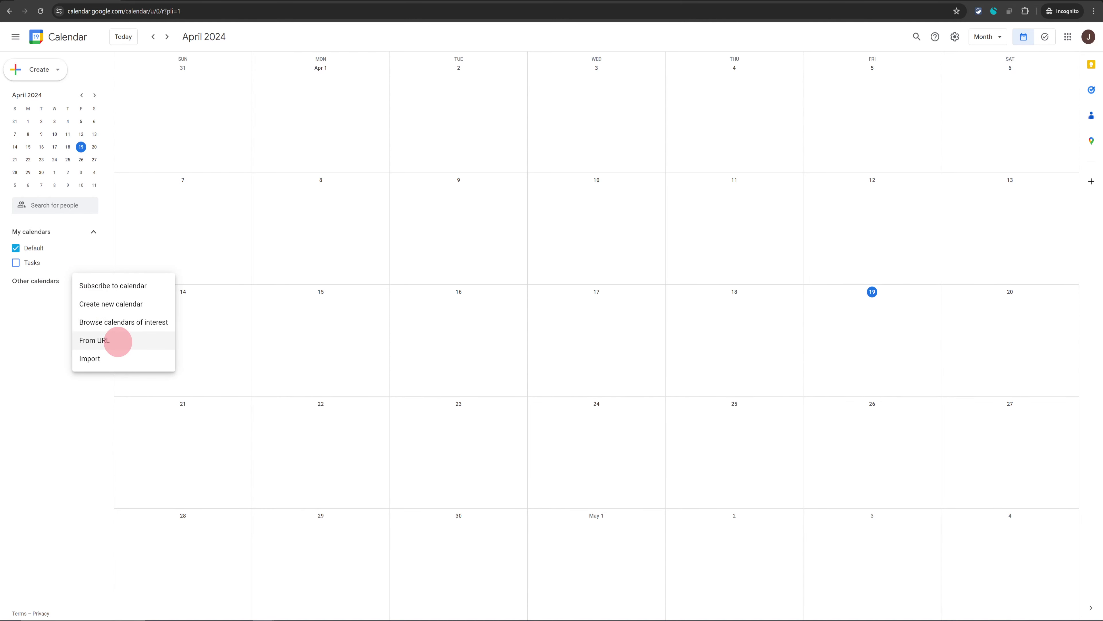
click(117, 341)
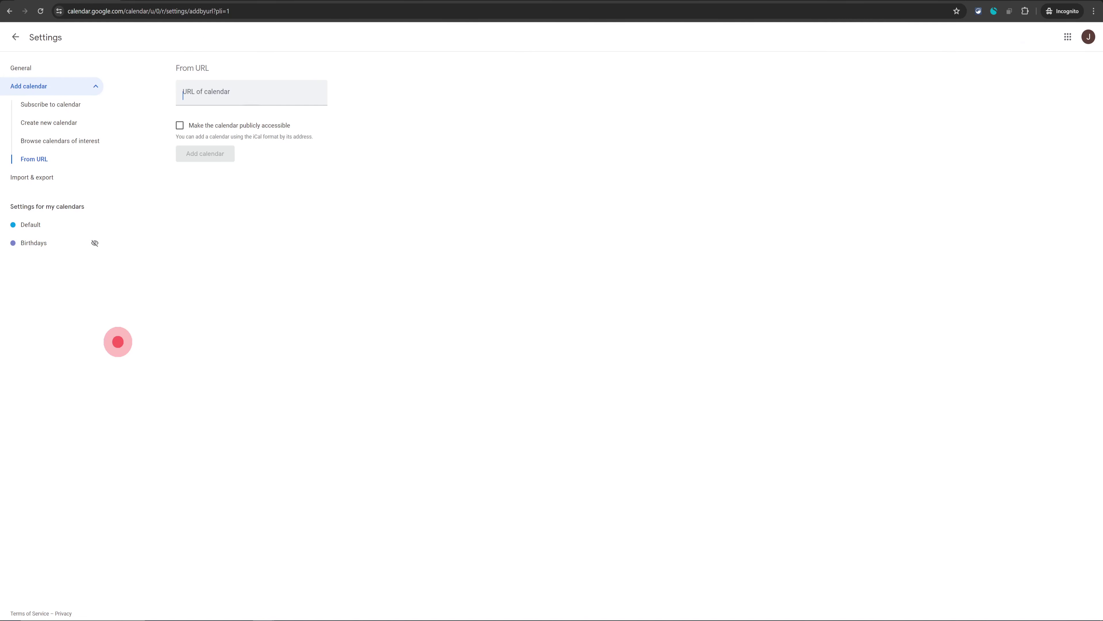
click(270, 99)
key(ctrl+v)
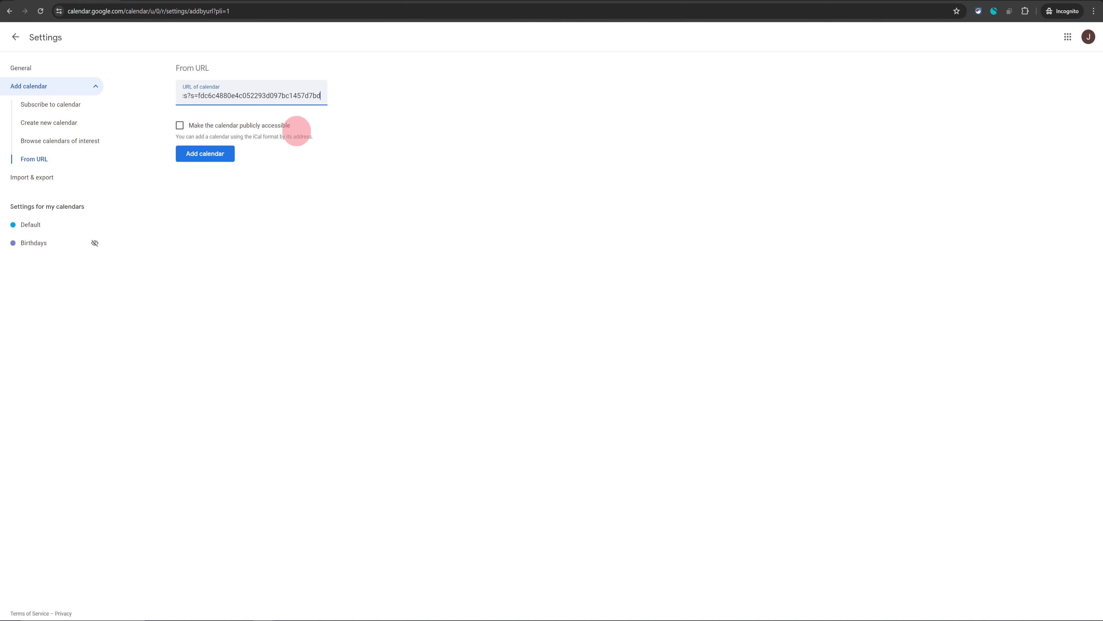
click(263, 125)
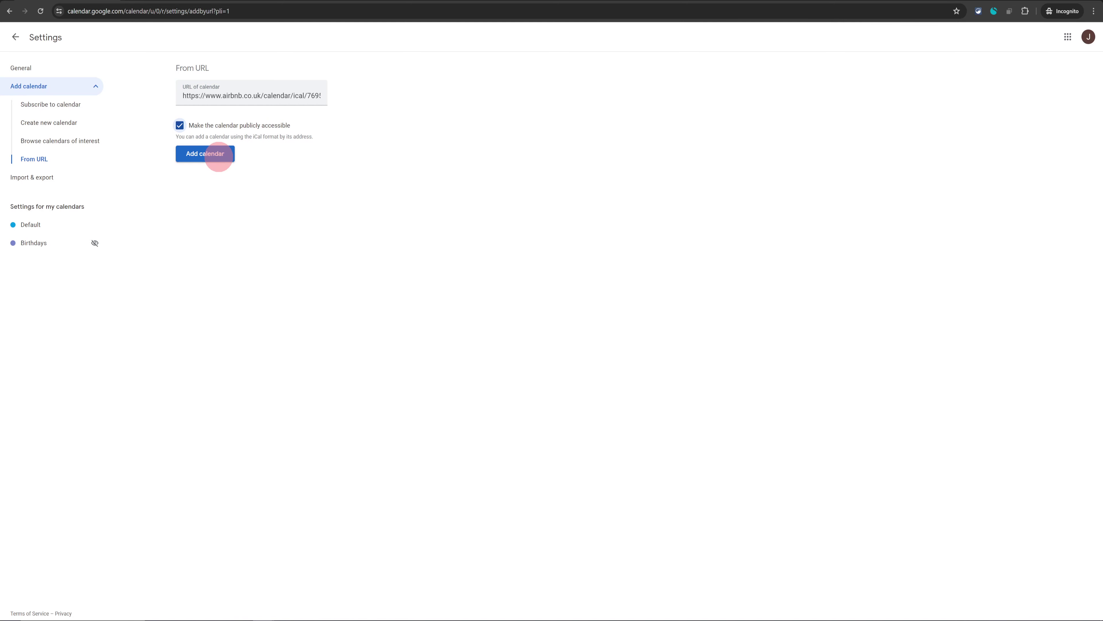
click(218, 154)
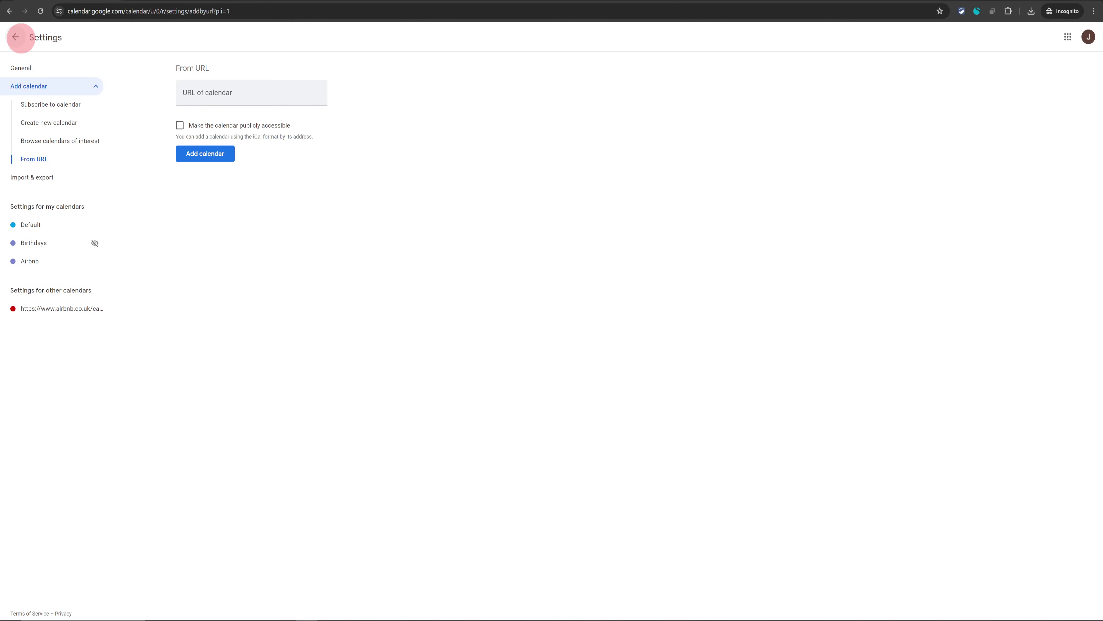
Step: Return to the month view and scroll through the months to check the red Reserved blocks
click(16, 37)
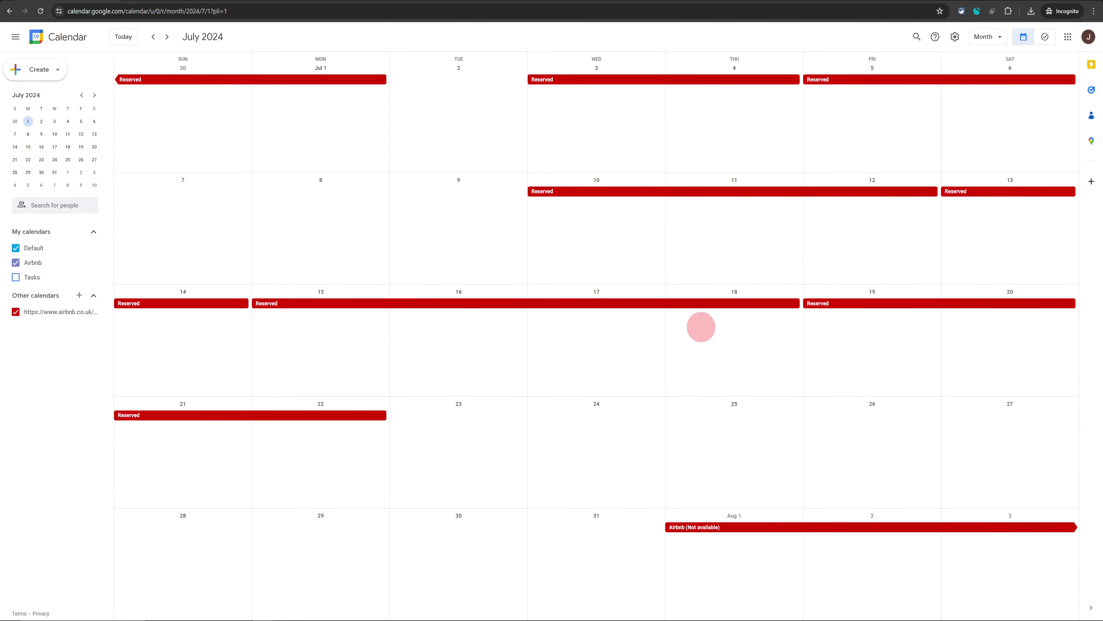
scroll(606, 430, down, 1)
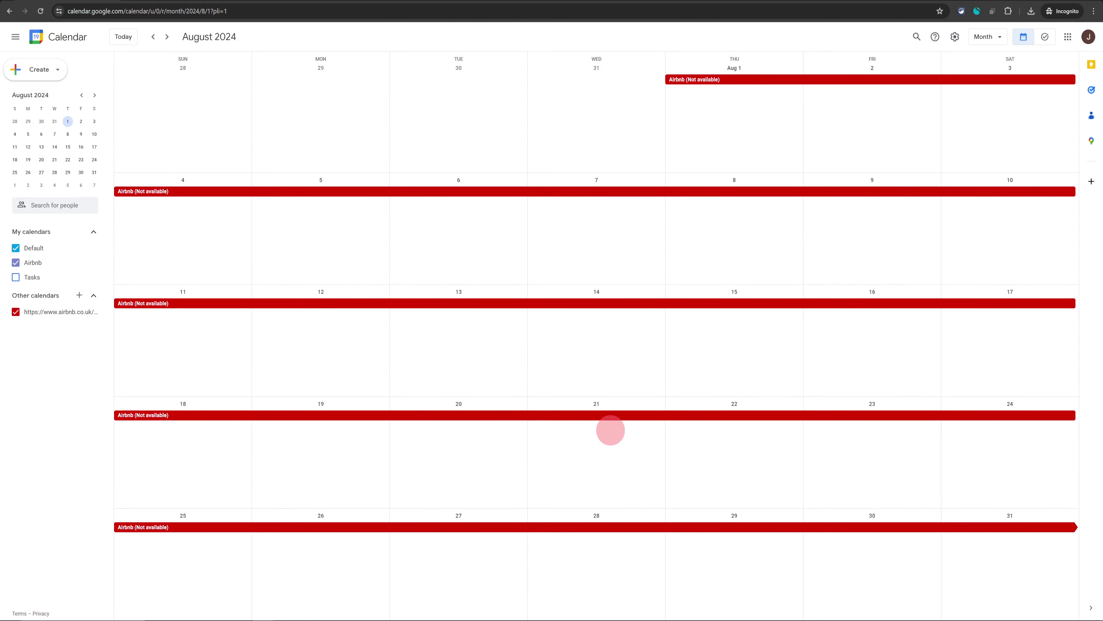
scroll(610, 430, down, 1)
scroll(613, 431, up, 1)
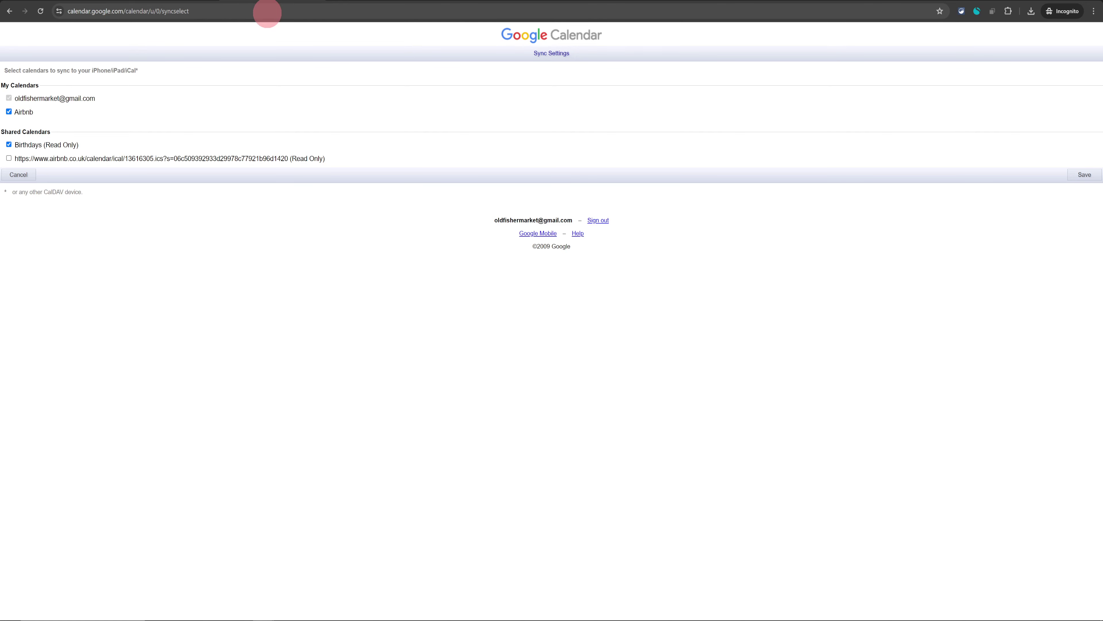
Step: Tick the Airbnb iCal calendar under Shared Calendars on the sync page and save
click(267, 13)
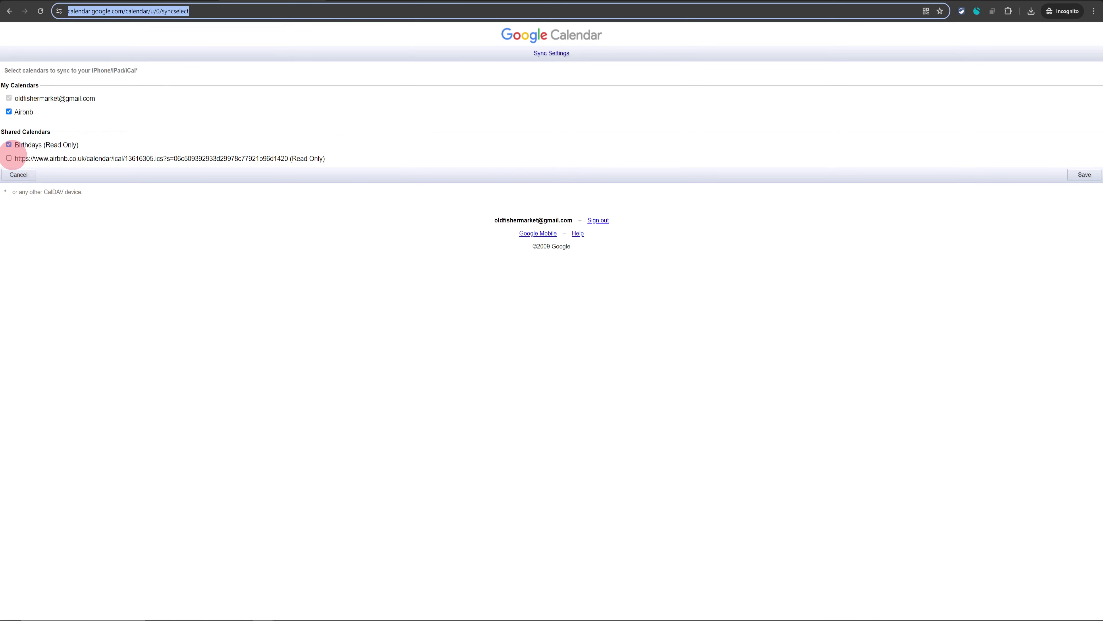
click(9, 157)
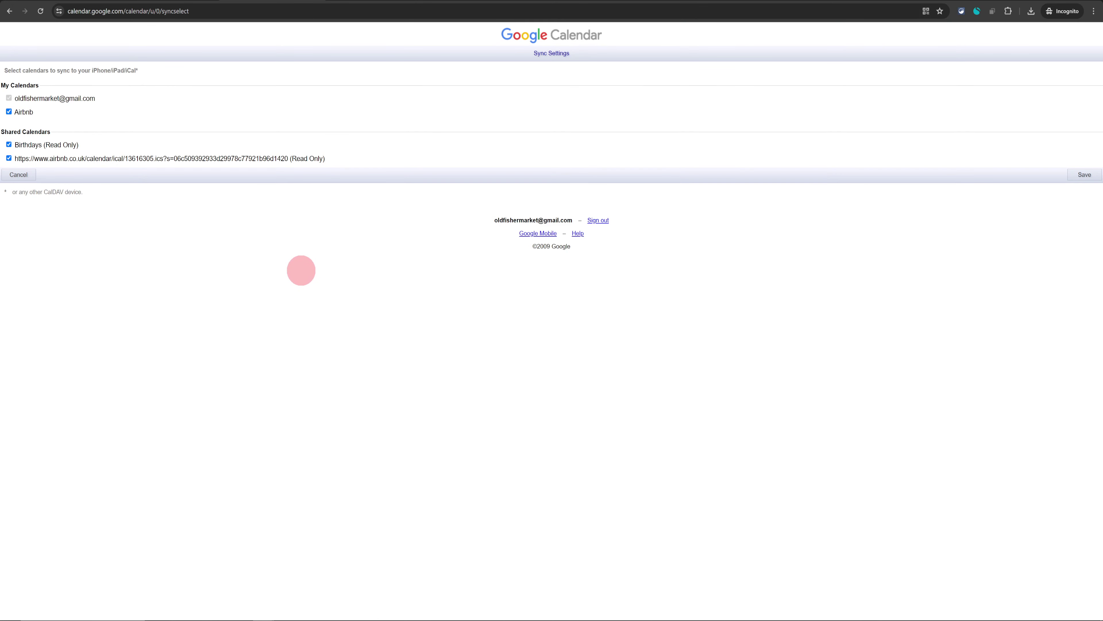
key(Return)
click(229, 160)
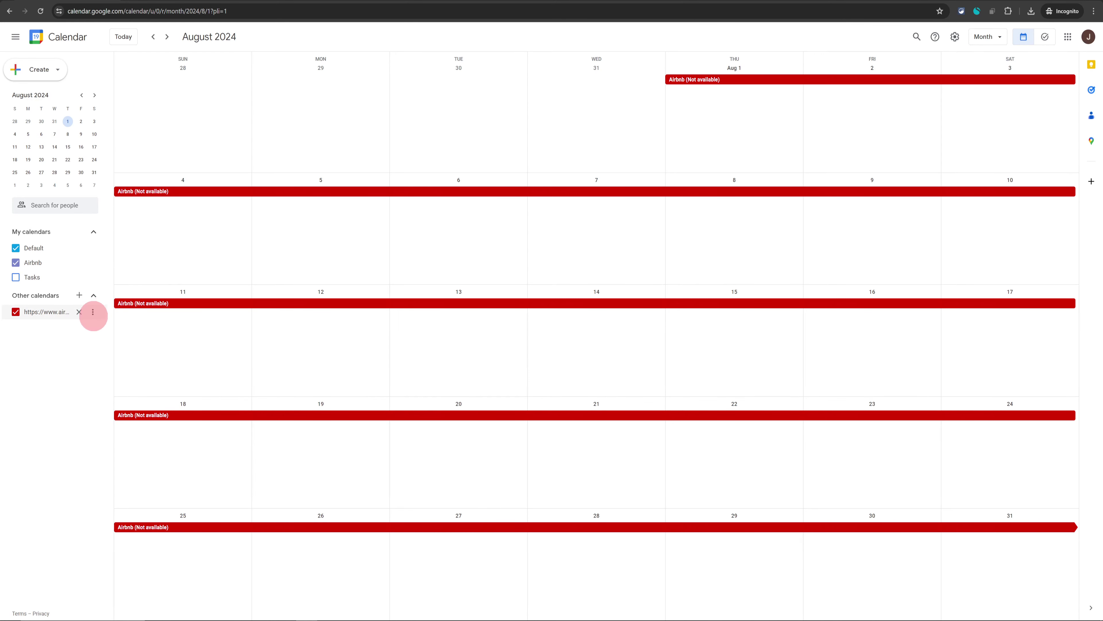
Step: Look through the Airbnb calendar's settings page, then return to the month view
click(93, 312)
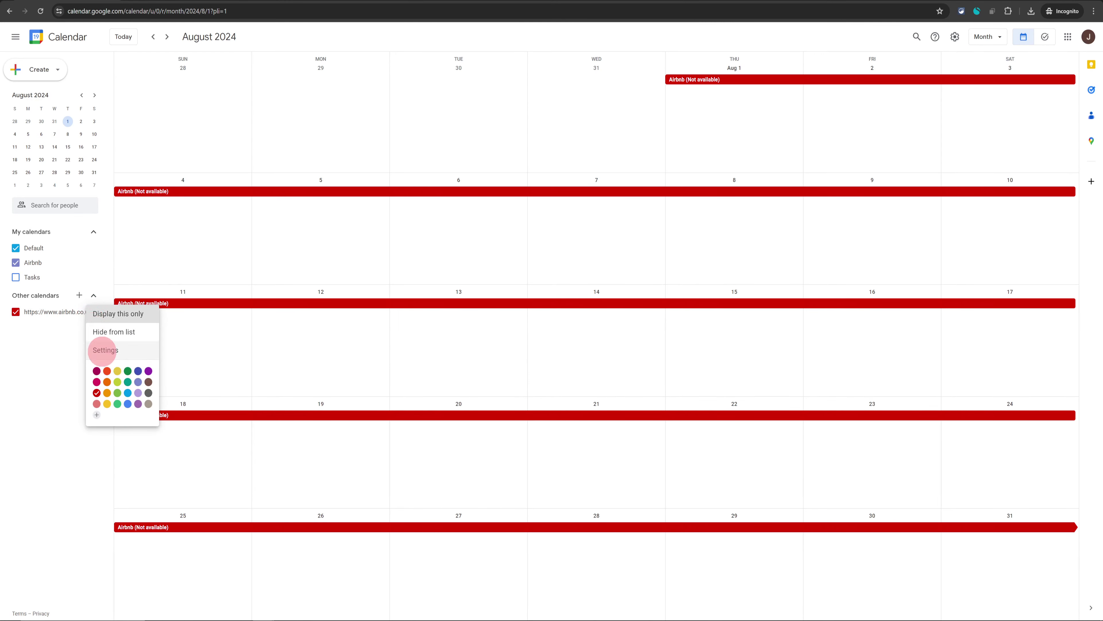
click(107, 350)
scroll(399, 332, down, 8)
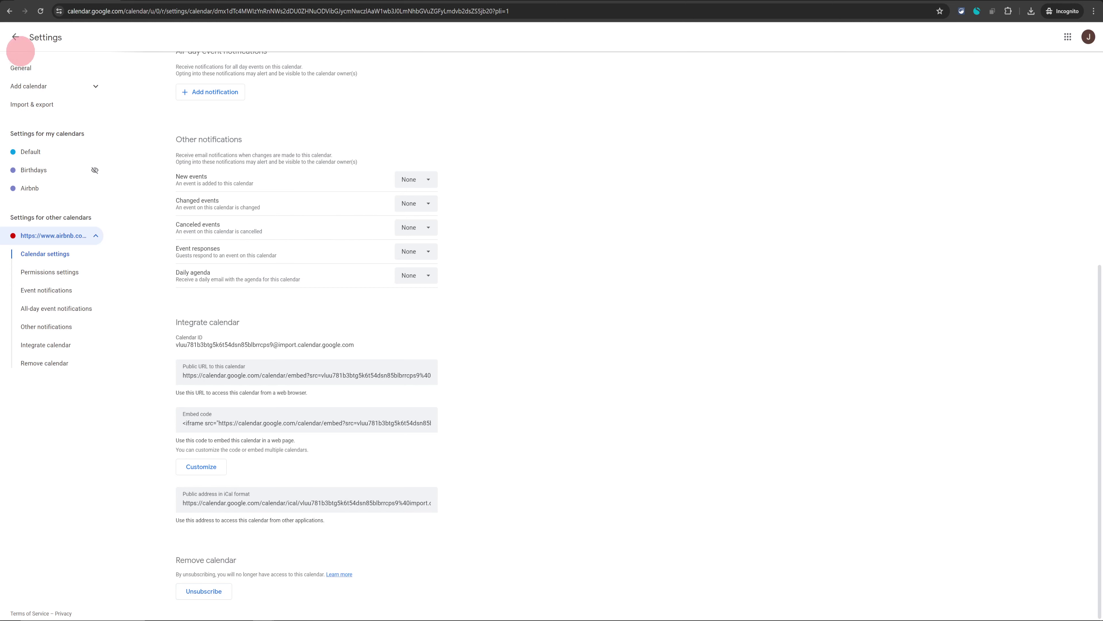
click(13, 38)
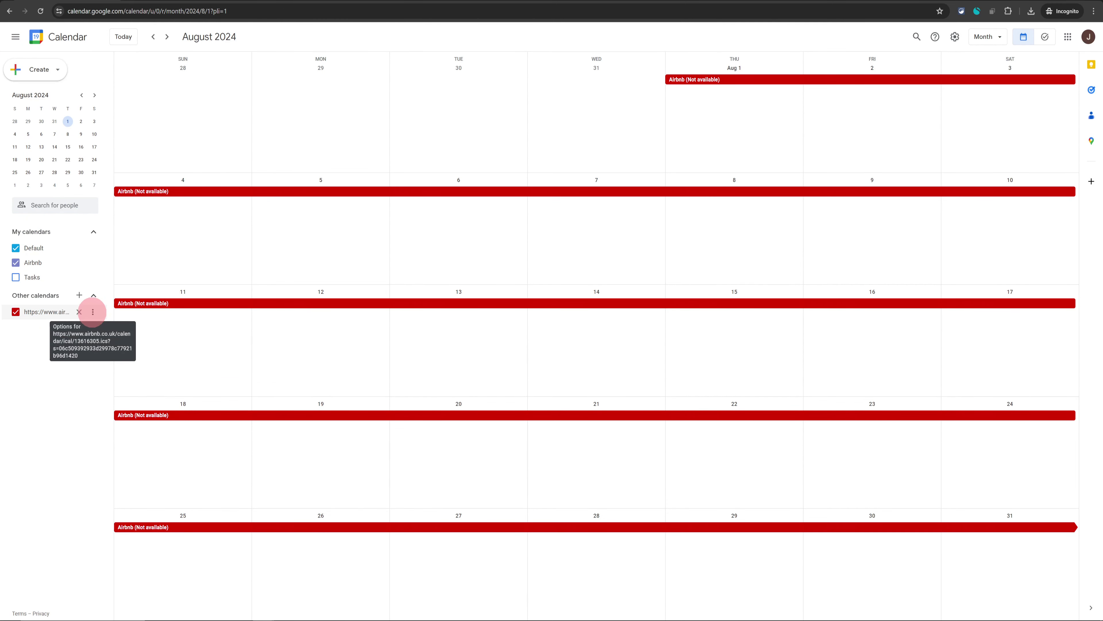
Step: Copy the Airbnb calendar's Public URL from its settings
click(93, 312)
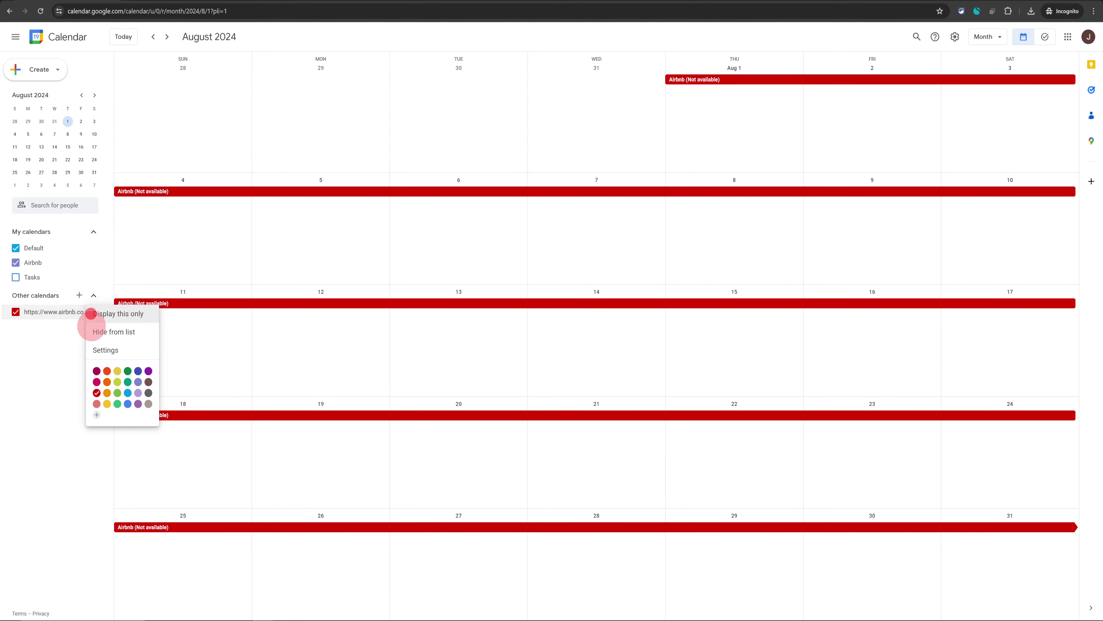
click(104, 350)
scroll(381, 368, down, 7)
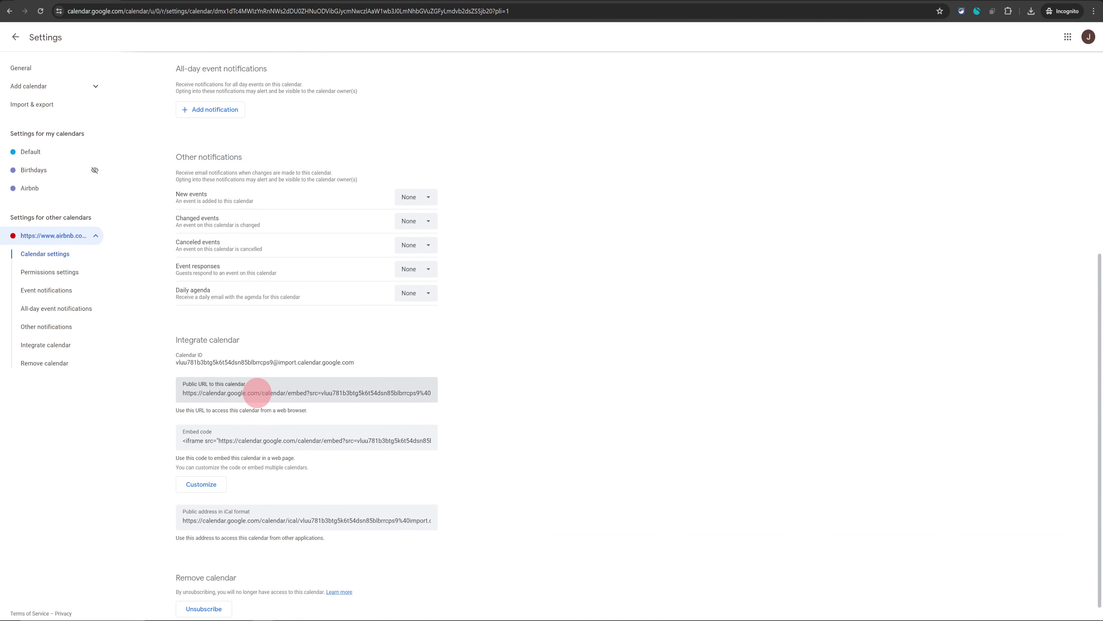
click(257, 393)
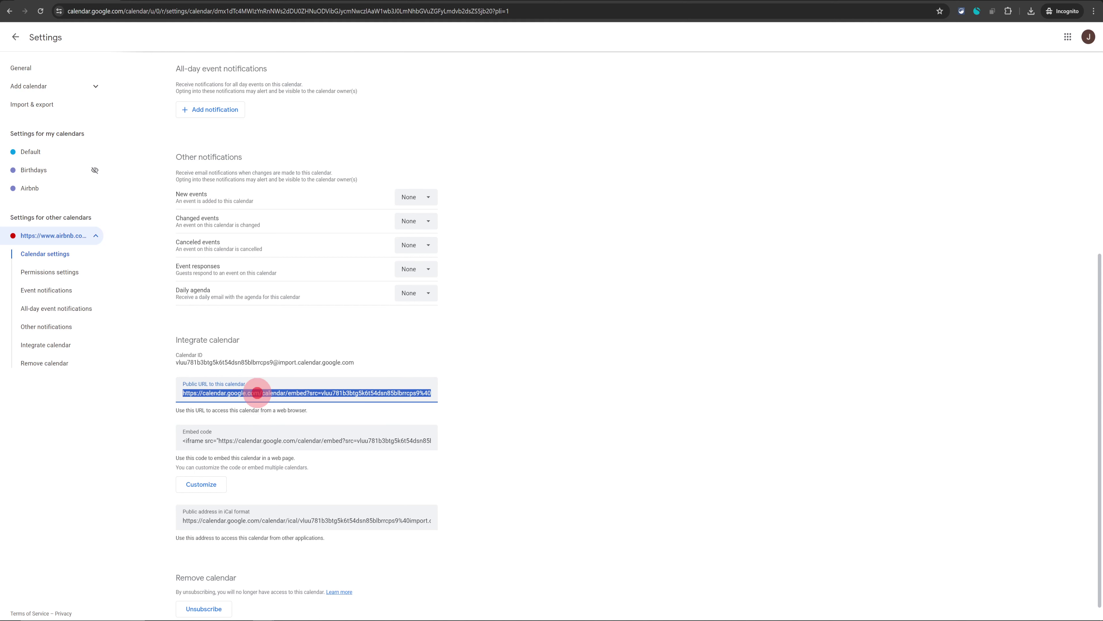
right_click(256, 392)
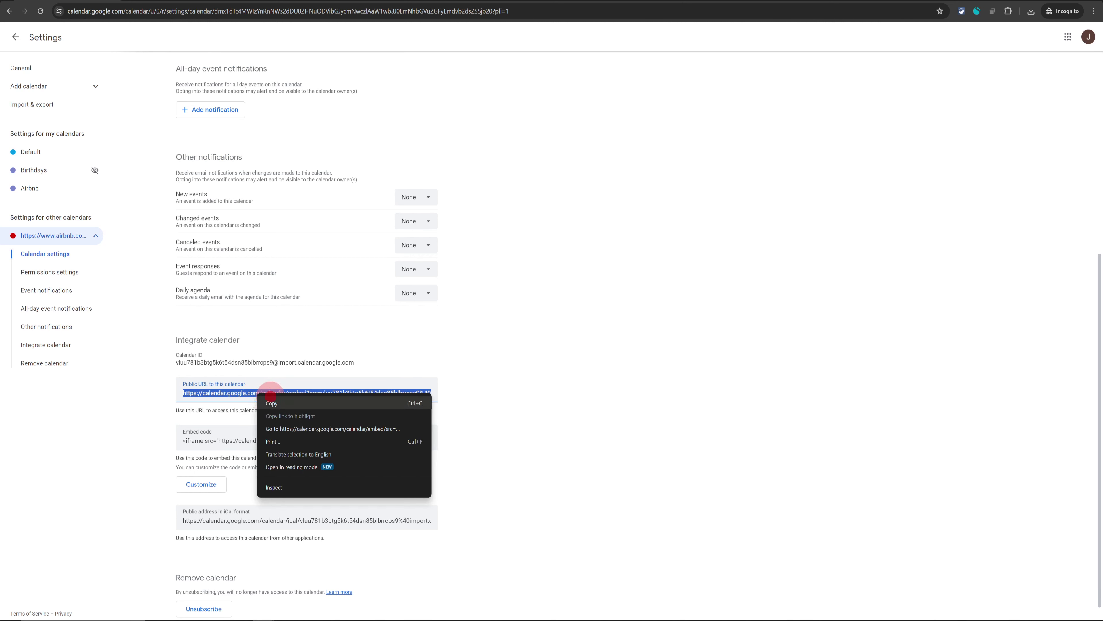
click(270, 396)
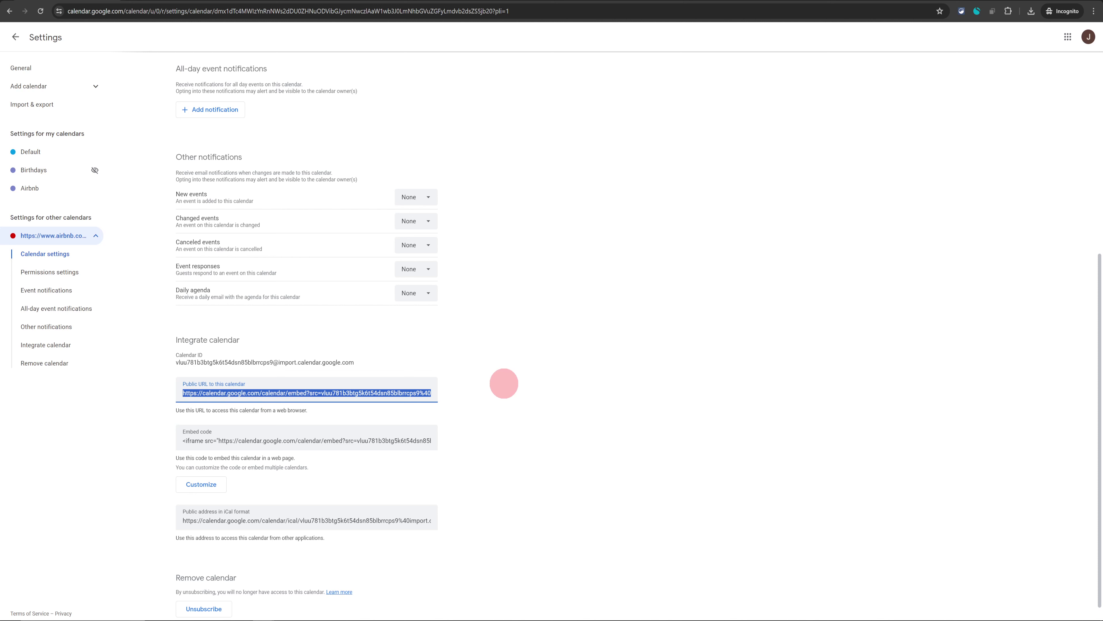